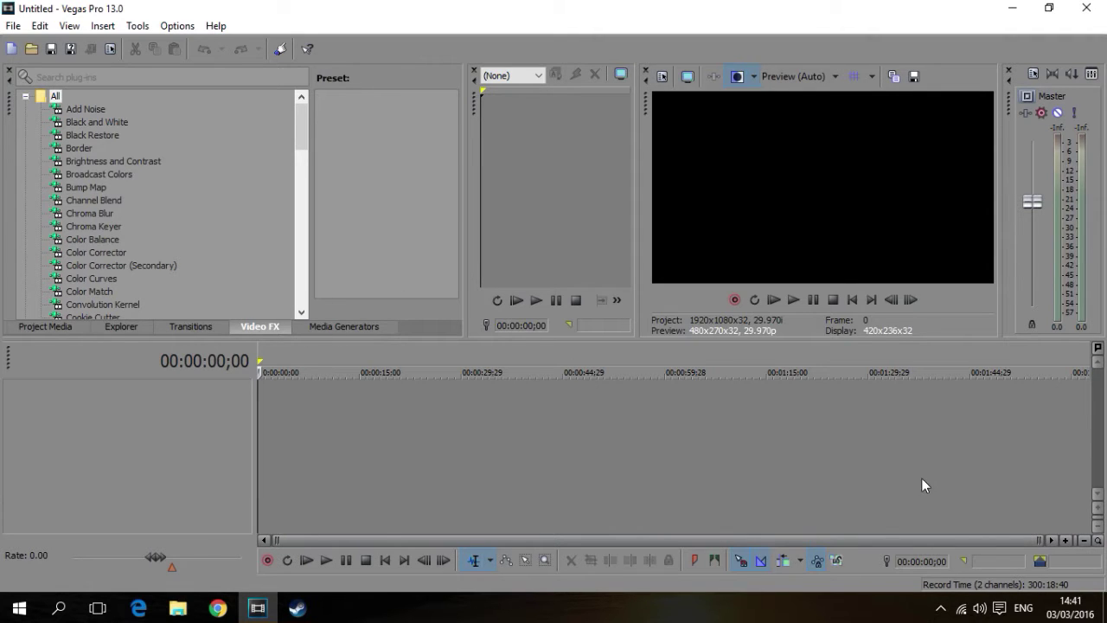
- Drop the MVI_6078 piano clip onto the timeline and match project settings to it
left_click(1105, 609)
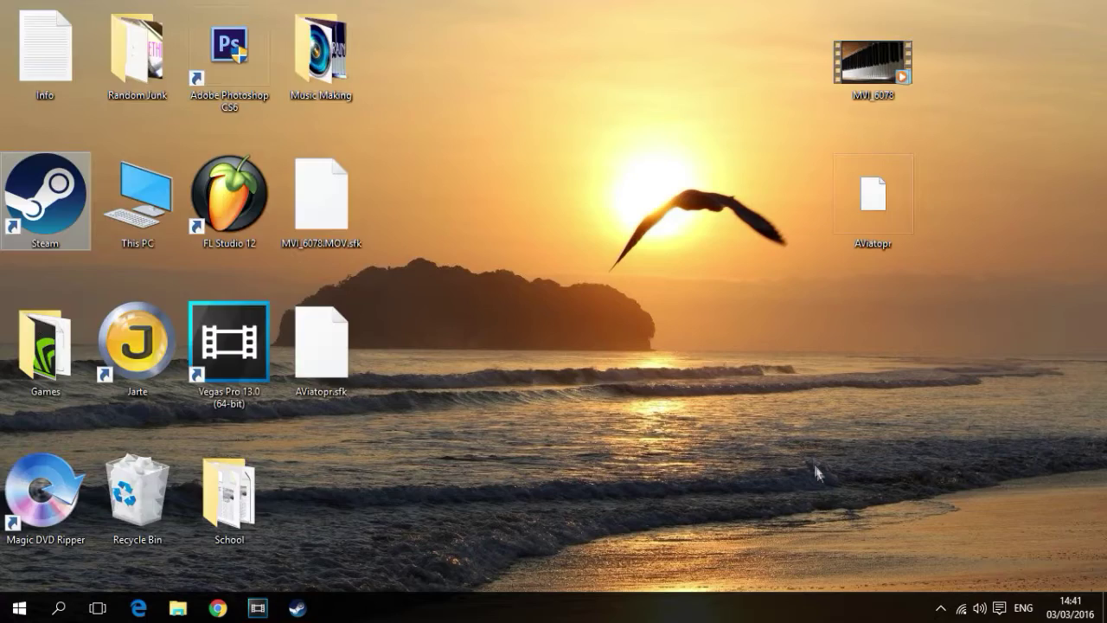
mouse_move(871, 60)
left_mouse_down()
mouse_move(830, 316)
mouse_move(259, 612)
left_mouse_up()
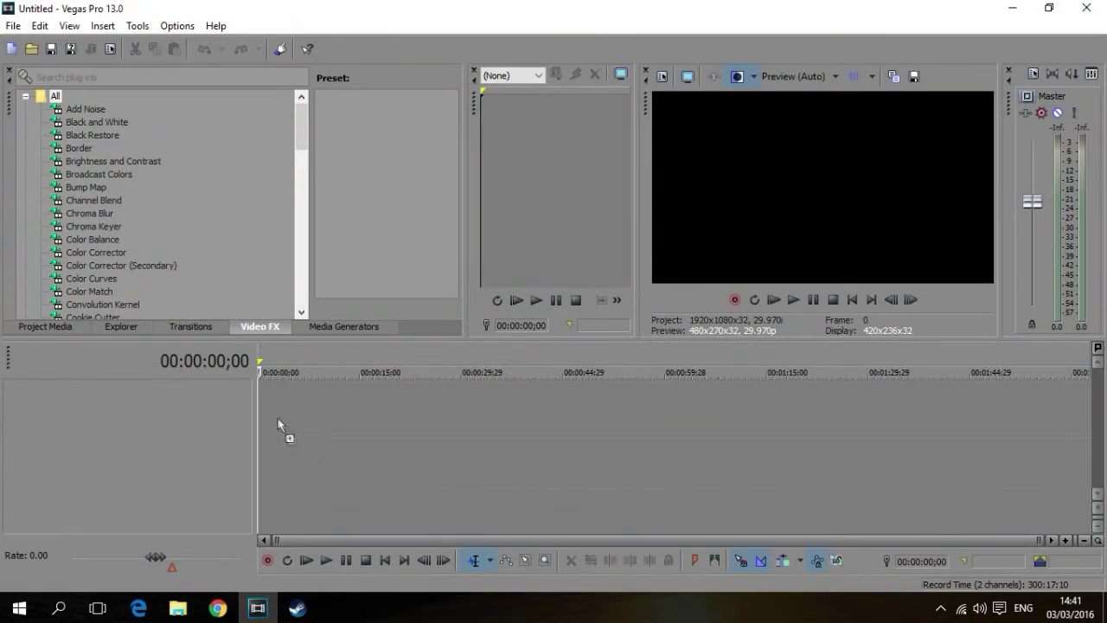
left_click_drag(260, 612, 271, 414)
left_click(643, 253)
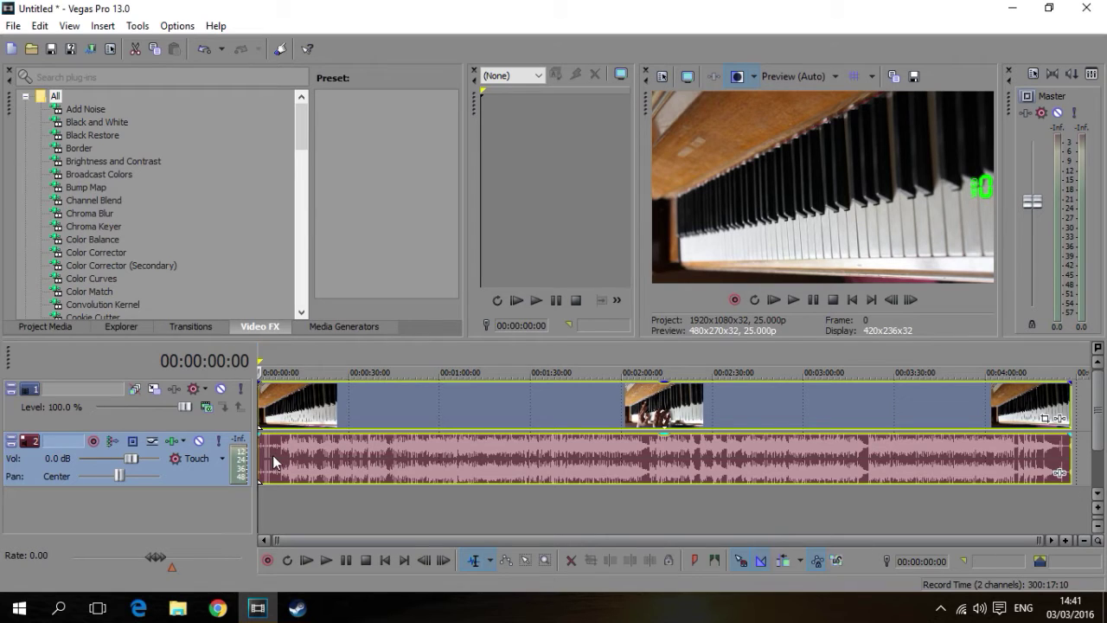
scroll(274, 455, "up", 2)
scroll(273, 455, "up", 2)
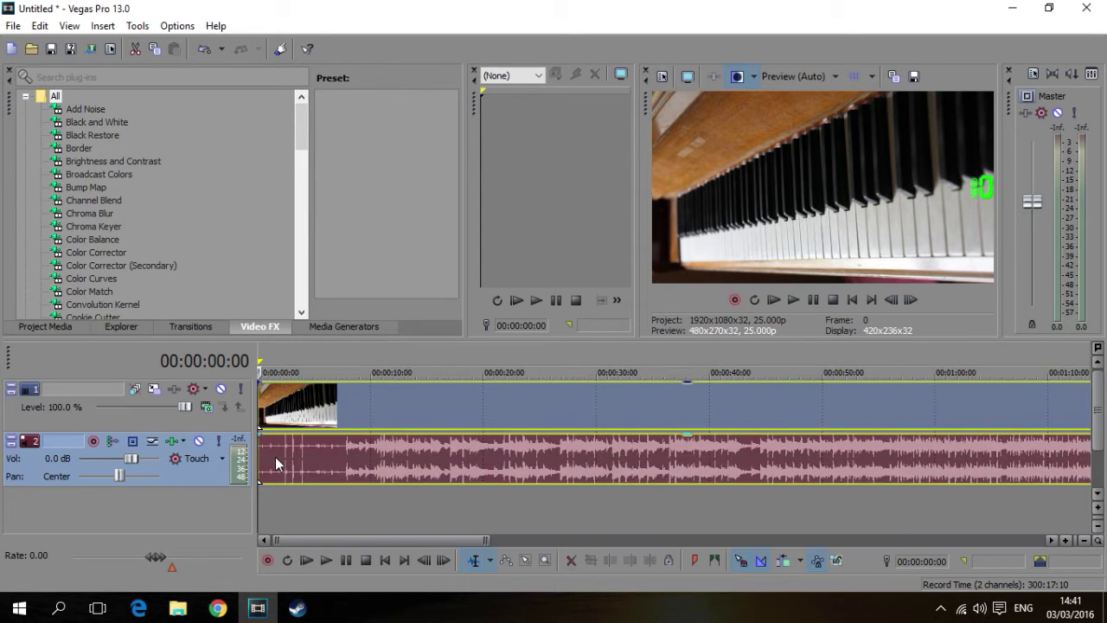
scroll(275, 456, "up", 2)
left_click(286, 446)
key("space")
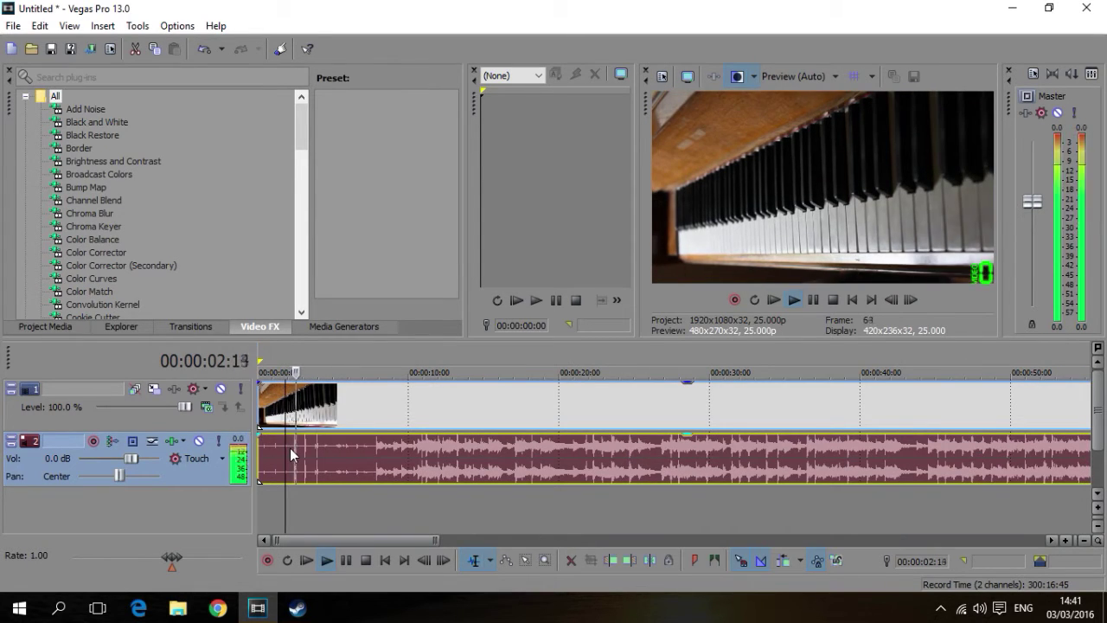
key("space")
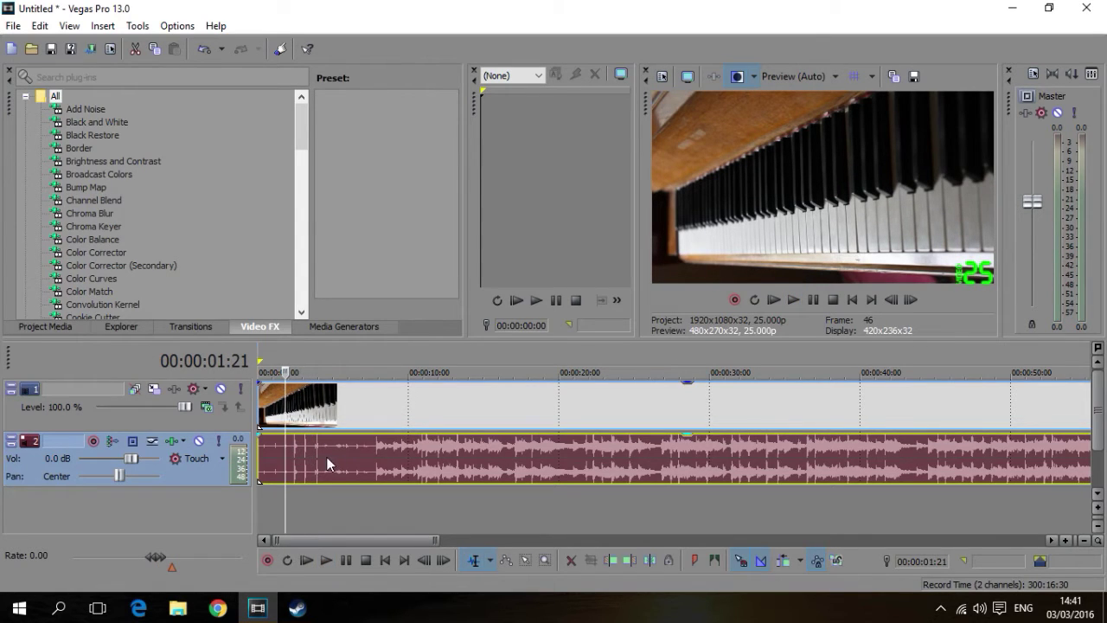
left_click(303, 414)
left_click(439, 422)
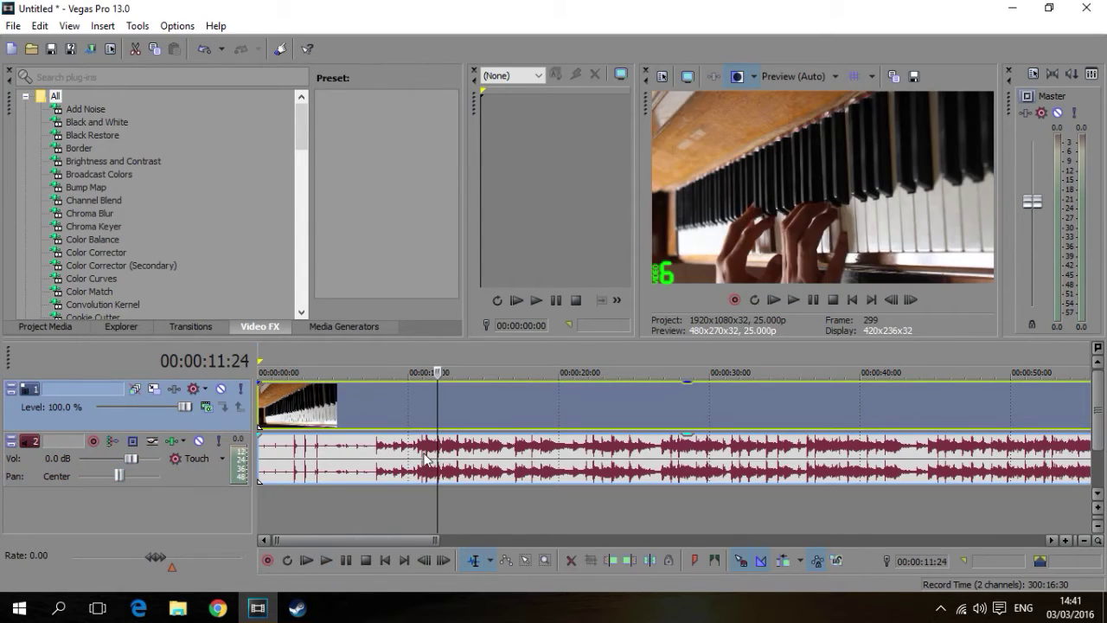
left_click(491, 407)
left_click(416, 463)
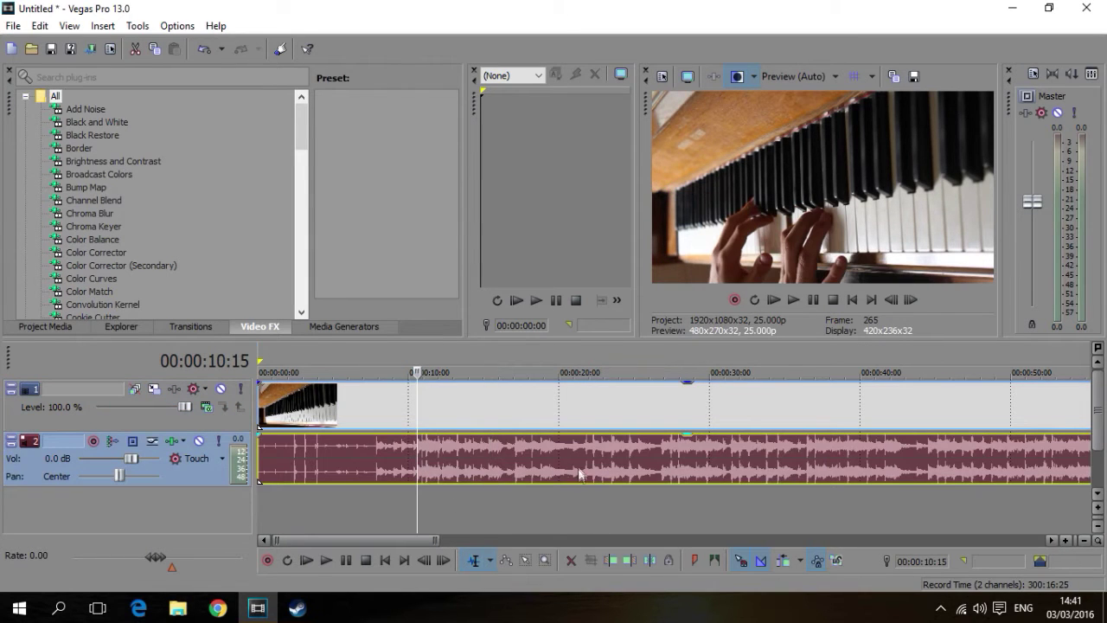
left_click(503, 401)
left_click(516, 451)
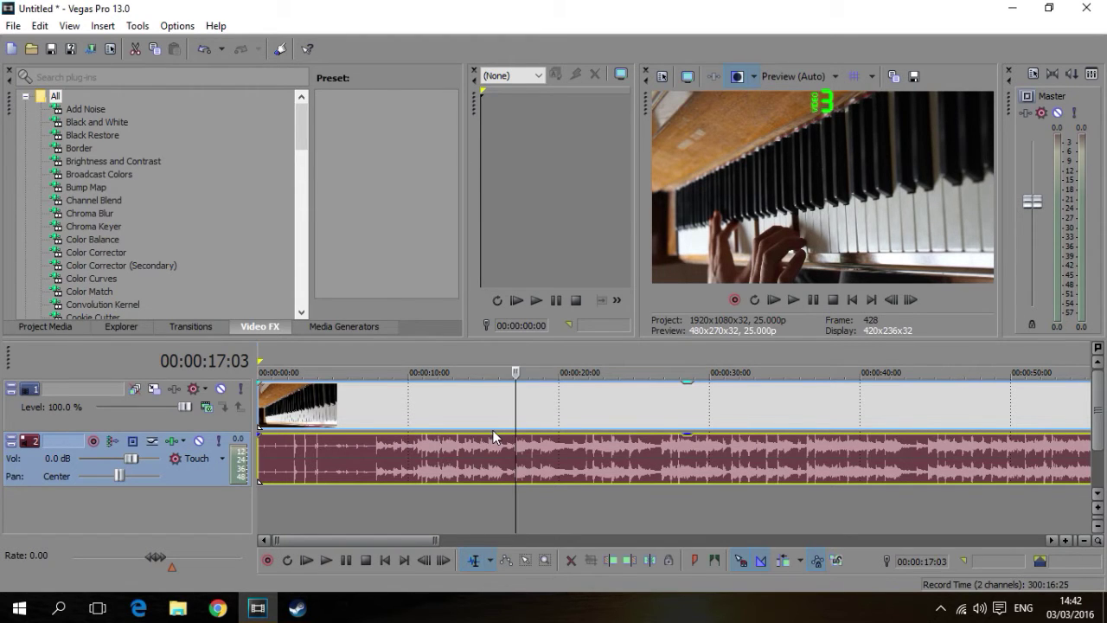
- Import the AViatopr recording as a new track and delete the track 2 camera audio
key("super+d")
mouse_move(873, 194)
left_mouse_down()
mouse_move(277, 607)
mouse_move(265, 511)
left_mouse_up()
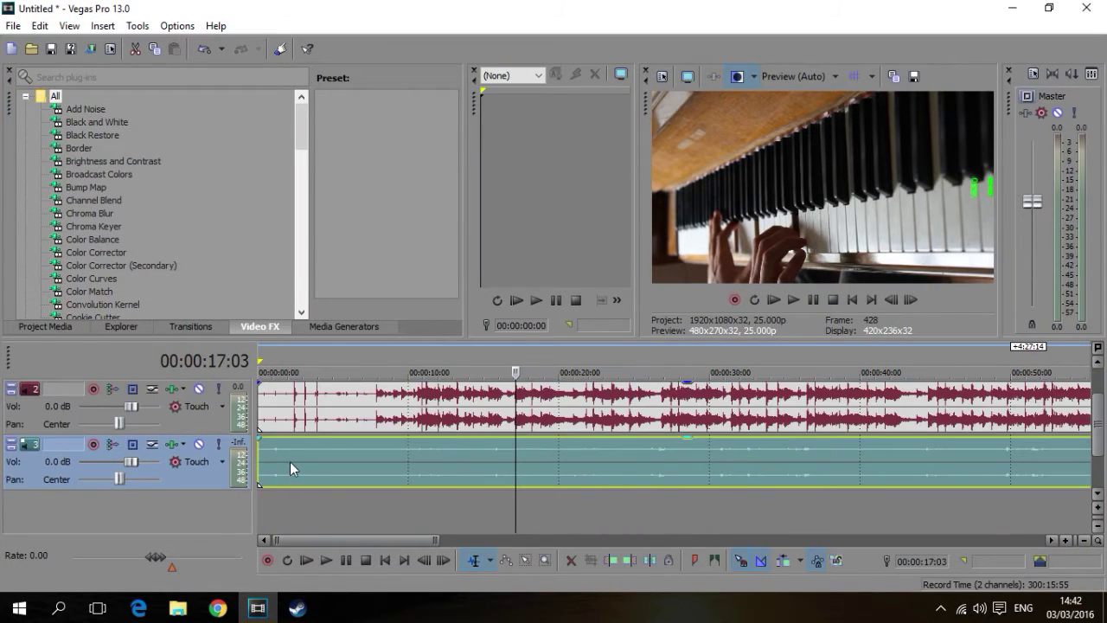
left_click(374, 510)
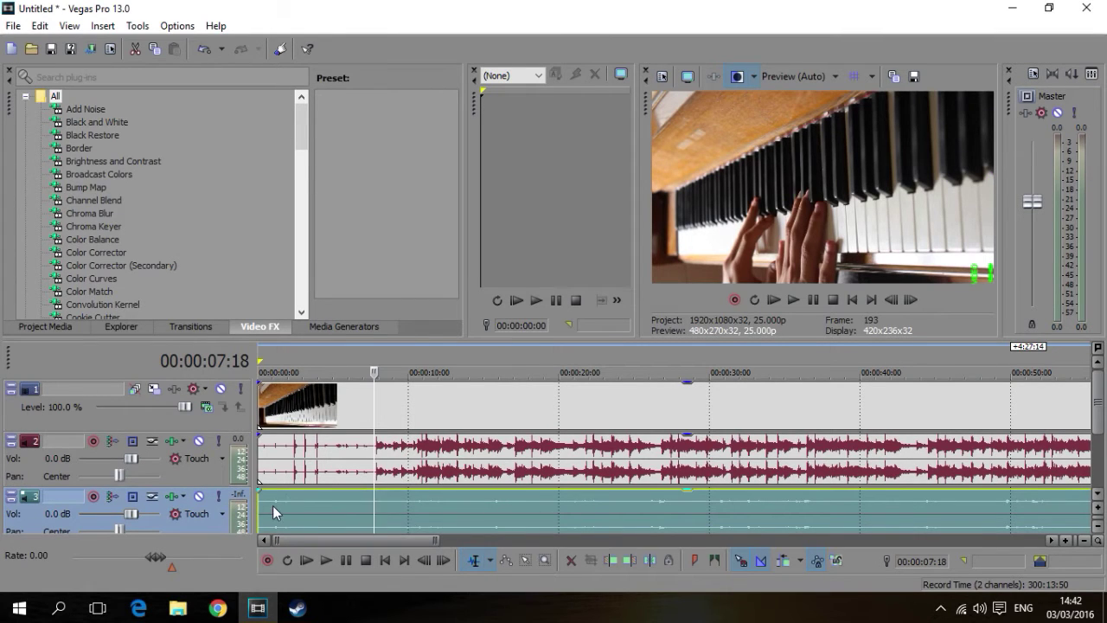
left_click(306, 463)
left_click(344, 459)
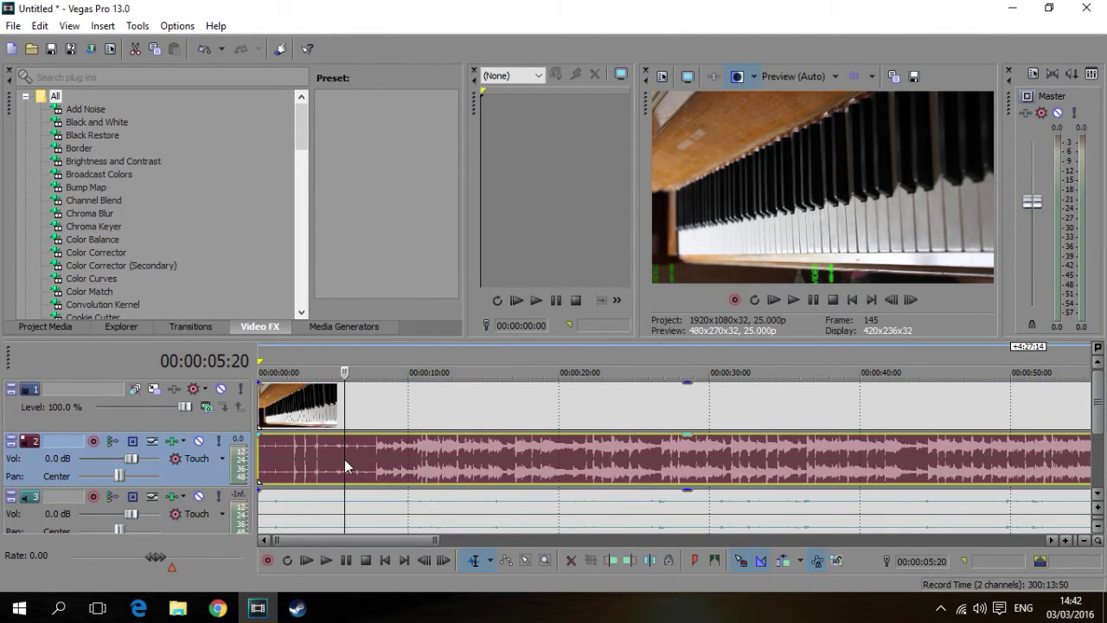
key("Delete")
- Select the track 3 microphone audio and play it briefly from 21 seconds
left_click(268, 505)
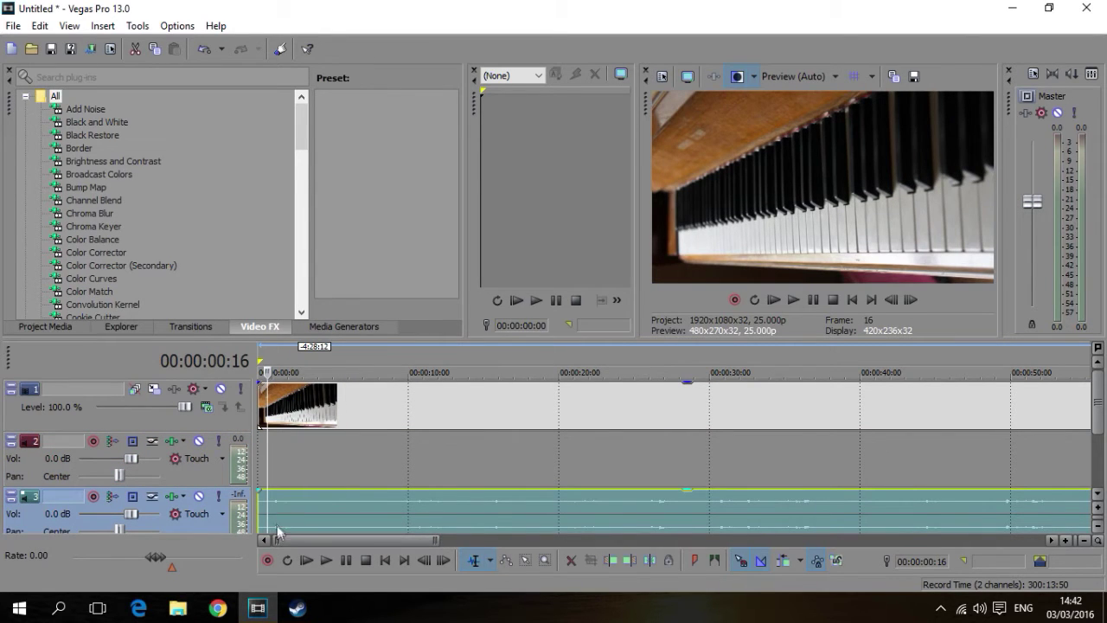
left_click(463, 511)
left_click(582, 504)
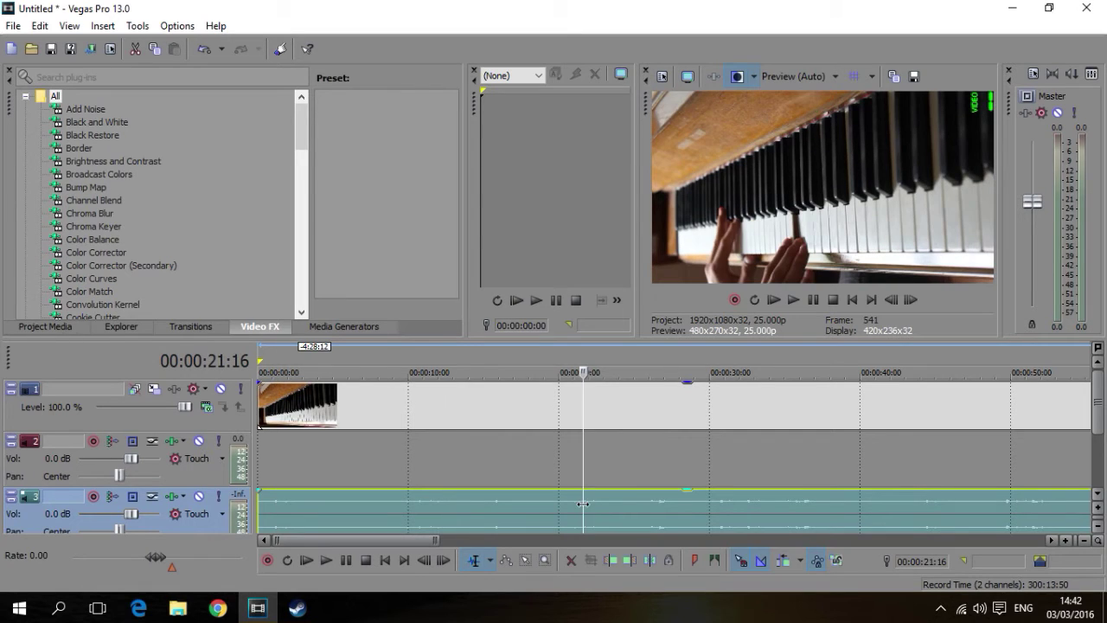
key("space")
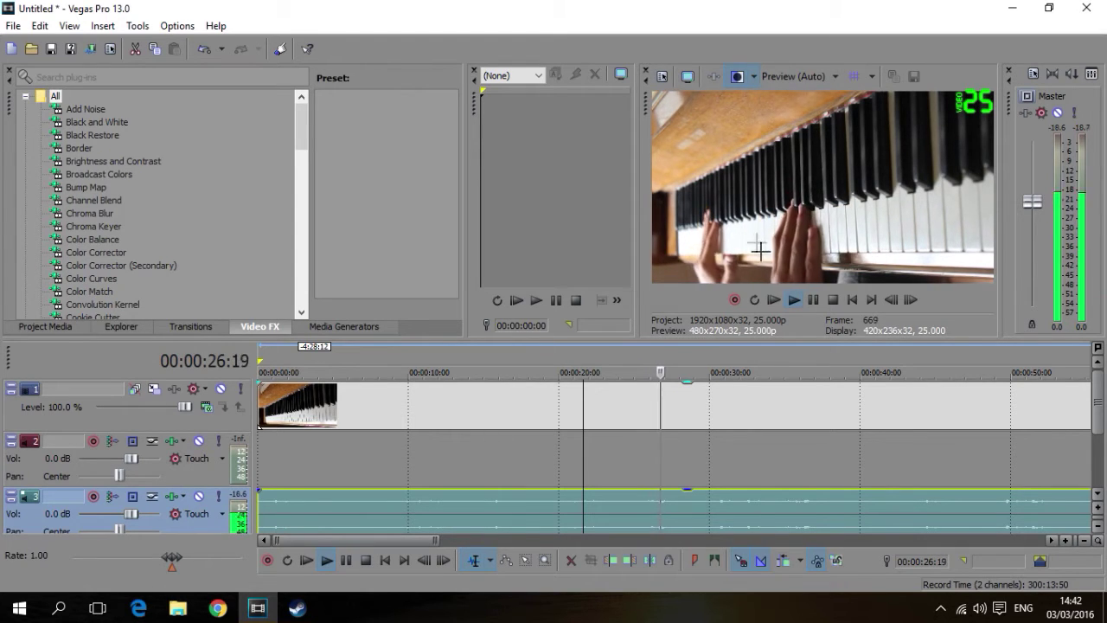
key("space")
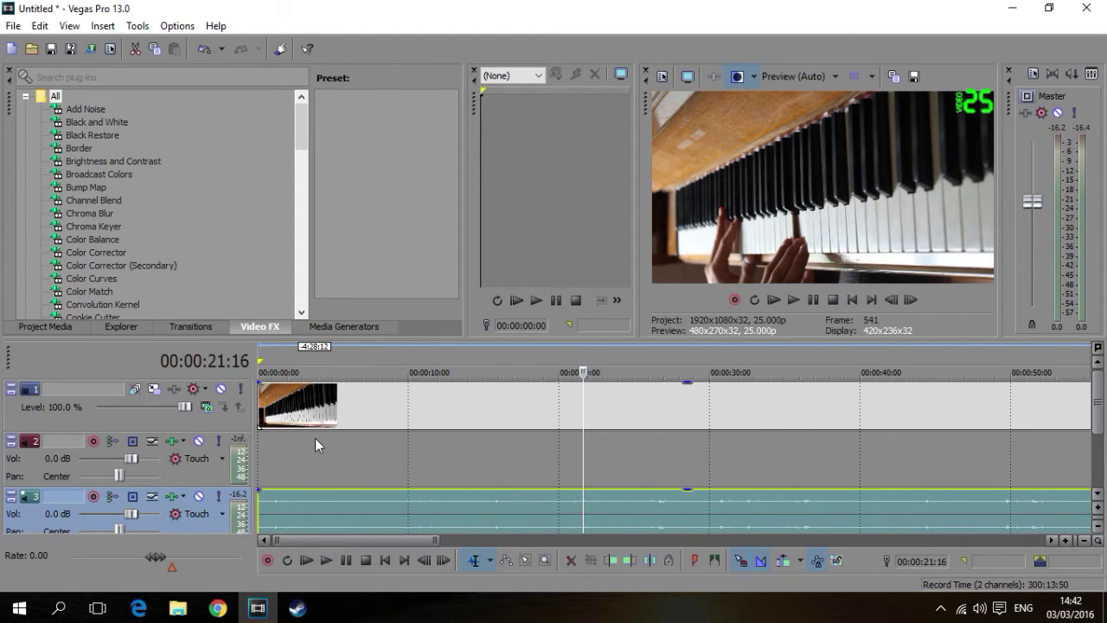
- Restore the camera audio and test a deletion around the first clap, then undo it
key("ctrl+z")
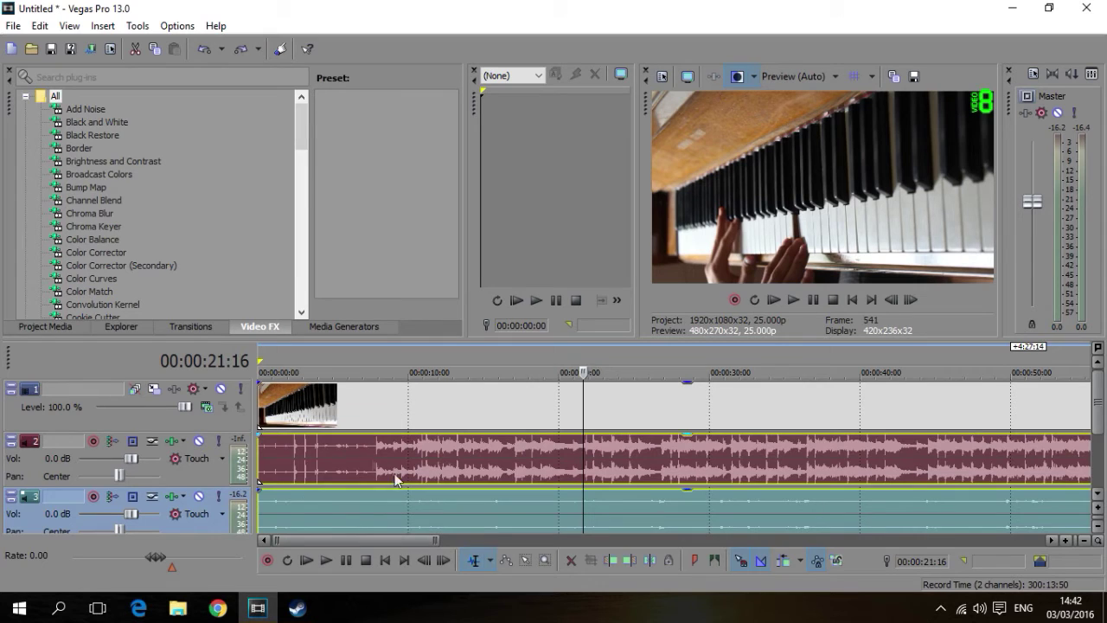
left_click(285, 453)
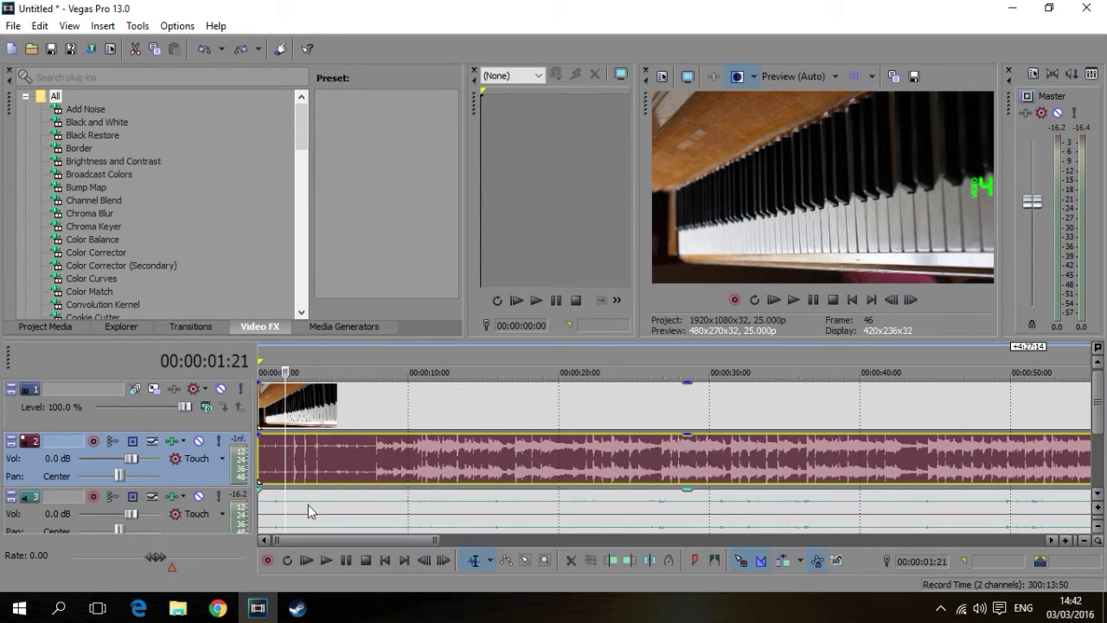
left_click_drag(278, 506, 302, 469)
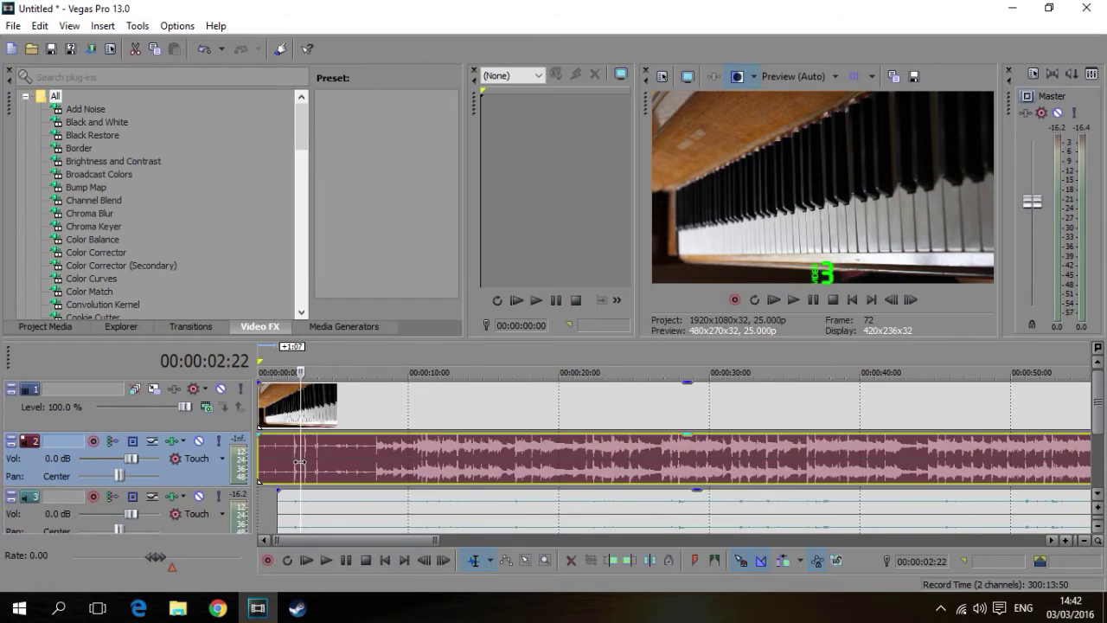
key("Delete")
left_click(307, 559)
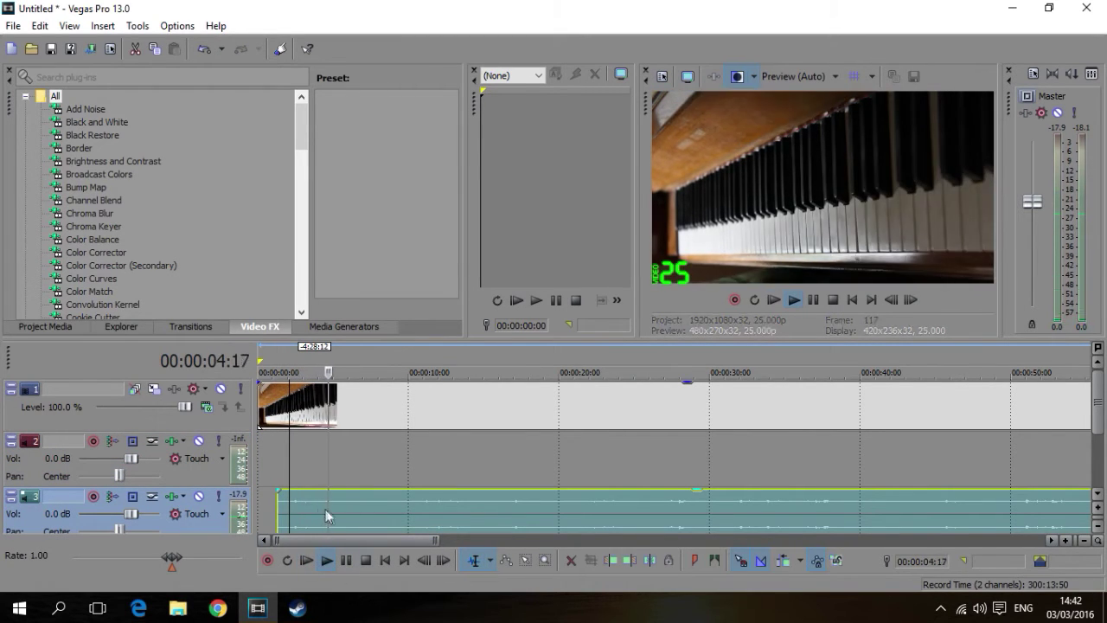
key("space")
key("ctrl+z")
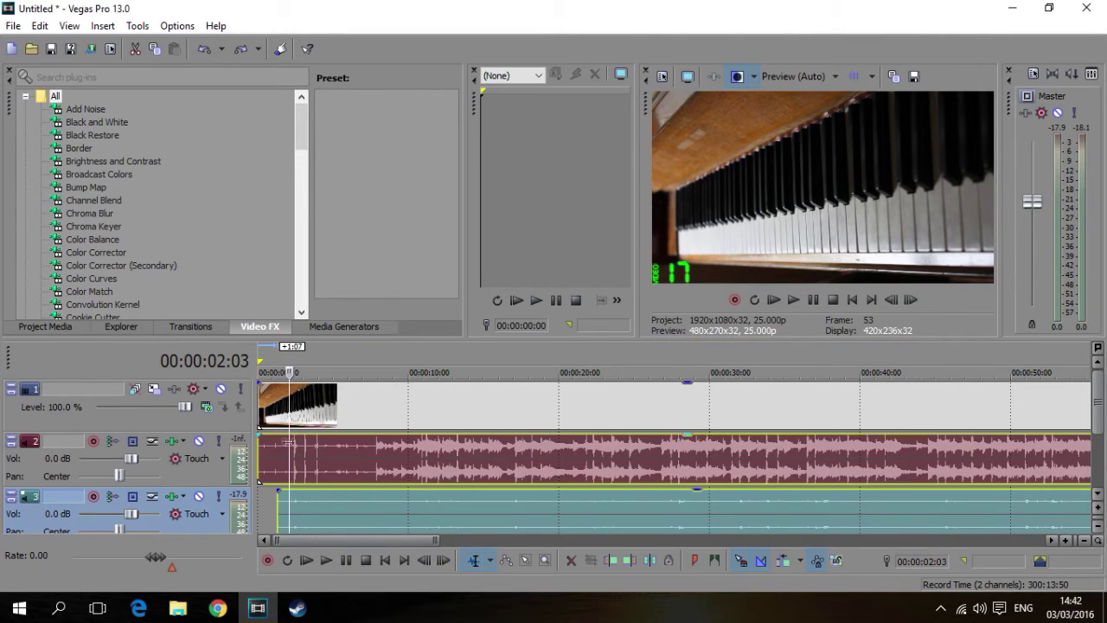
scroll(288, 469, "up", 1)
scroll(320, 474, "up", 1)
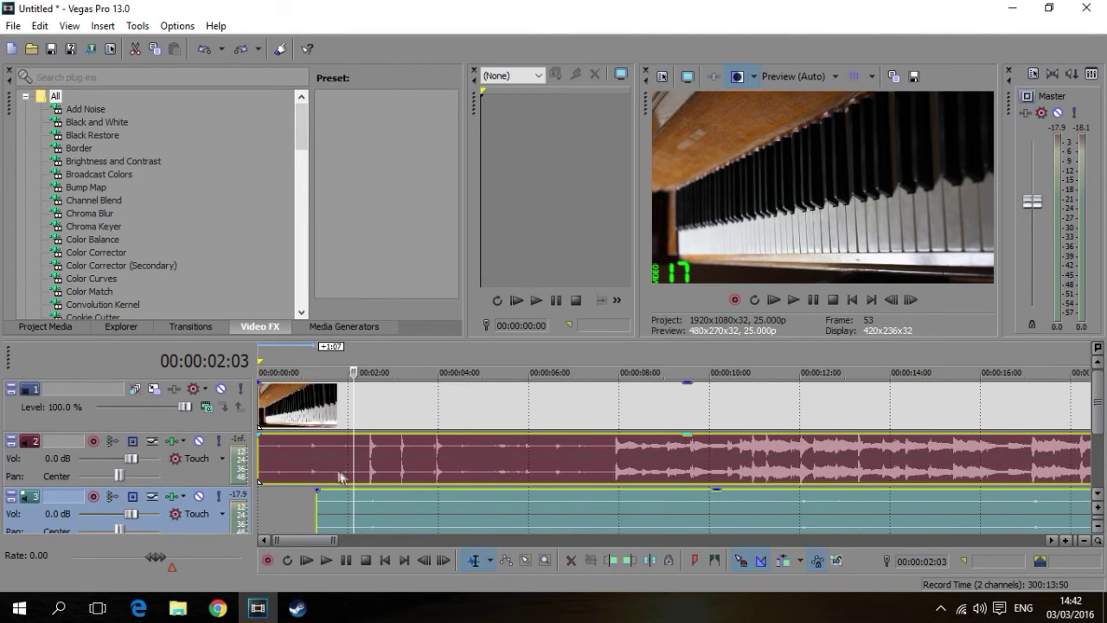
scroll(354, 467, "up", 1)
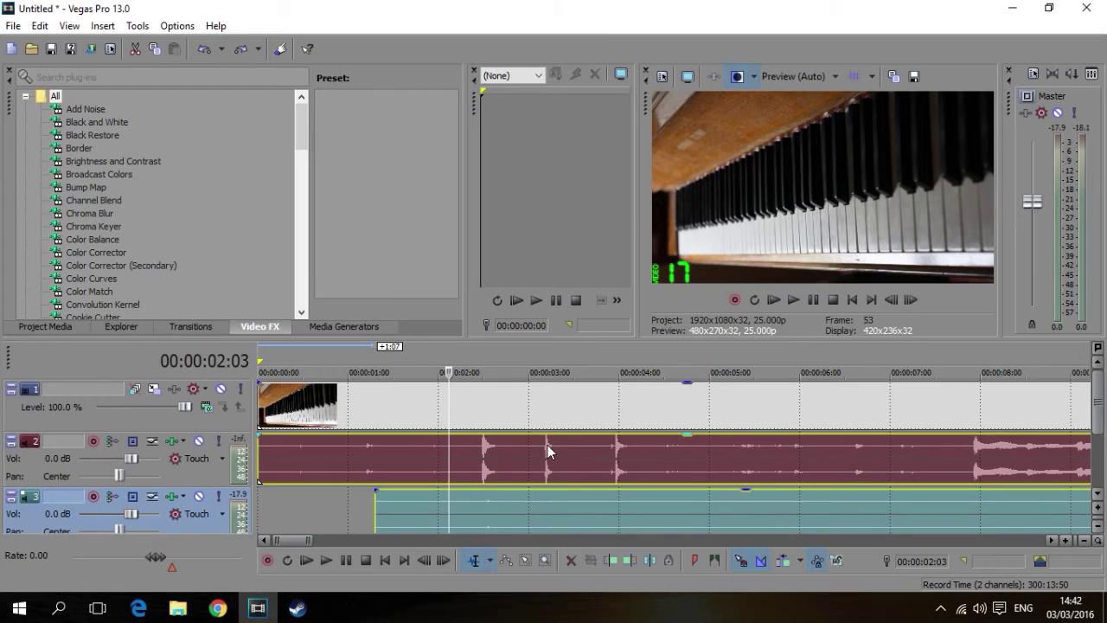
- Mark the camera clap spike at 2:13 and drag the microphone audio to align with it
left_click_drag(662, 497, 338, 467)
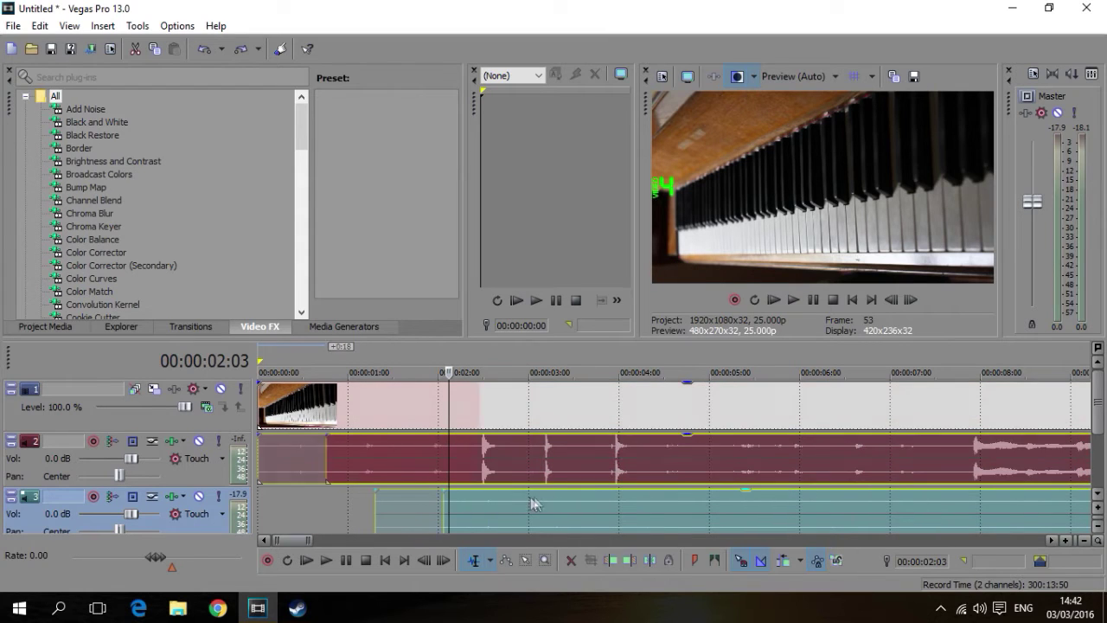
left_click(485, 516)
left_click_drag(486, 516, 451, 511)
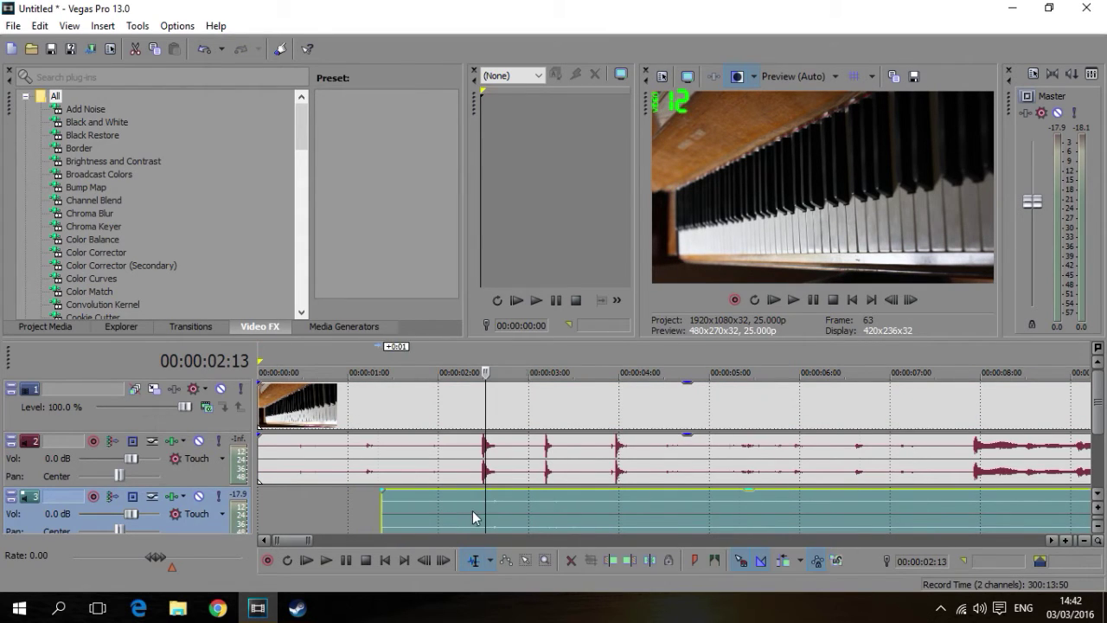
scroll(476, 516, "up", 2)
scroll(476, 516, "up", 1)
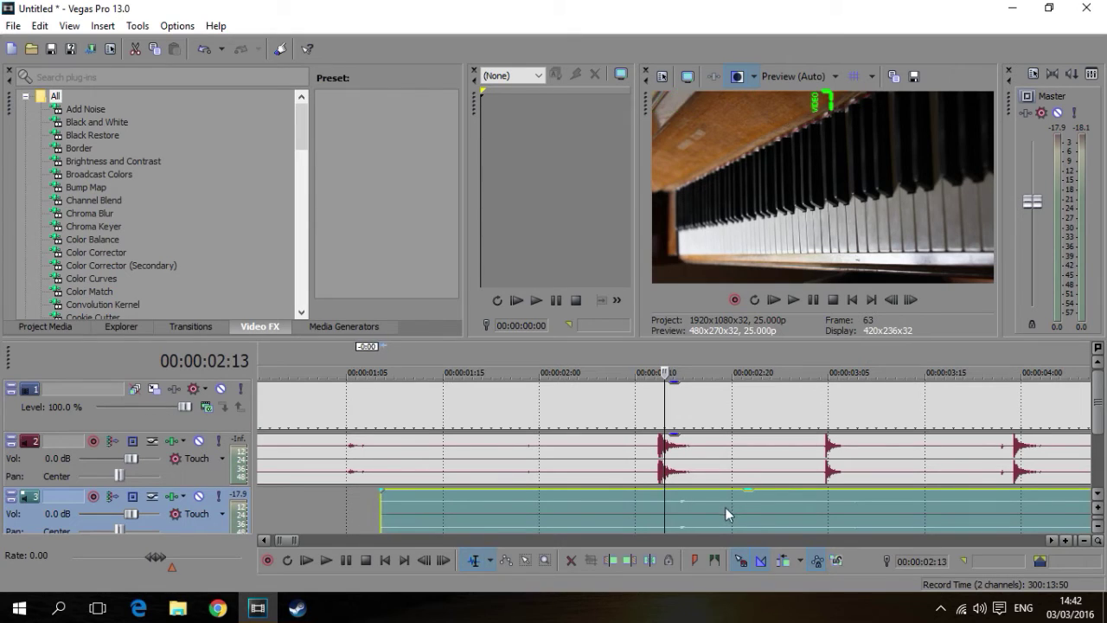
left_click_drag(732, 516, 669, 511)
scroll(669, 511, "up", 5)
scroll(671, 516, "up", 2)
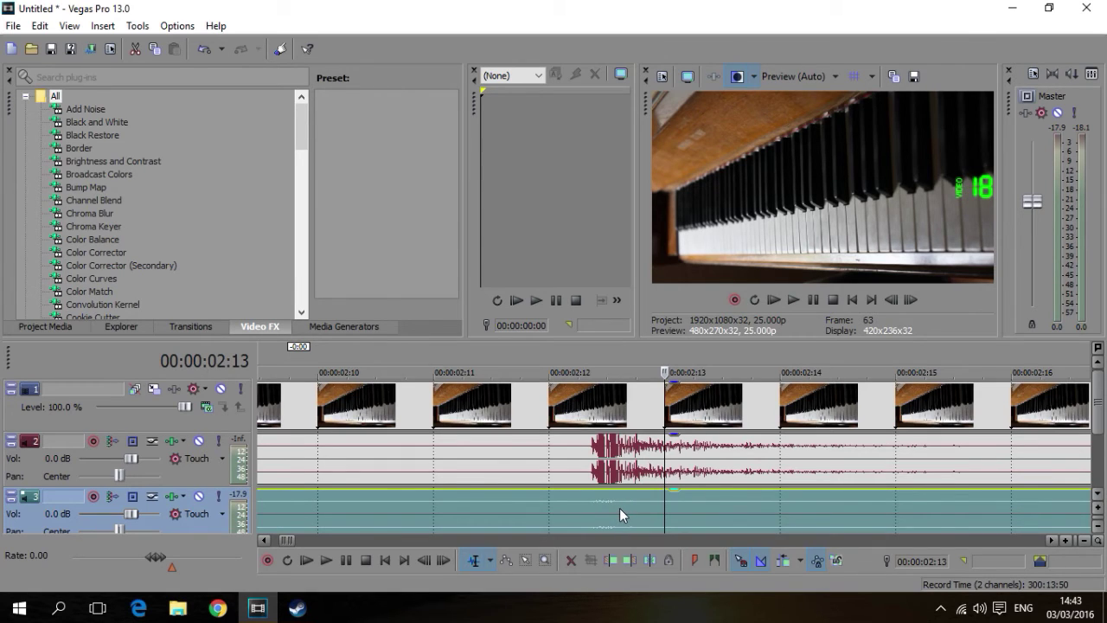
scroll(618, 507, "up", 2)
scroll(618, 508, "up", 2)
scroll(617, 507, "up", 1)
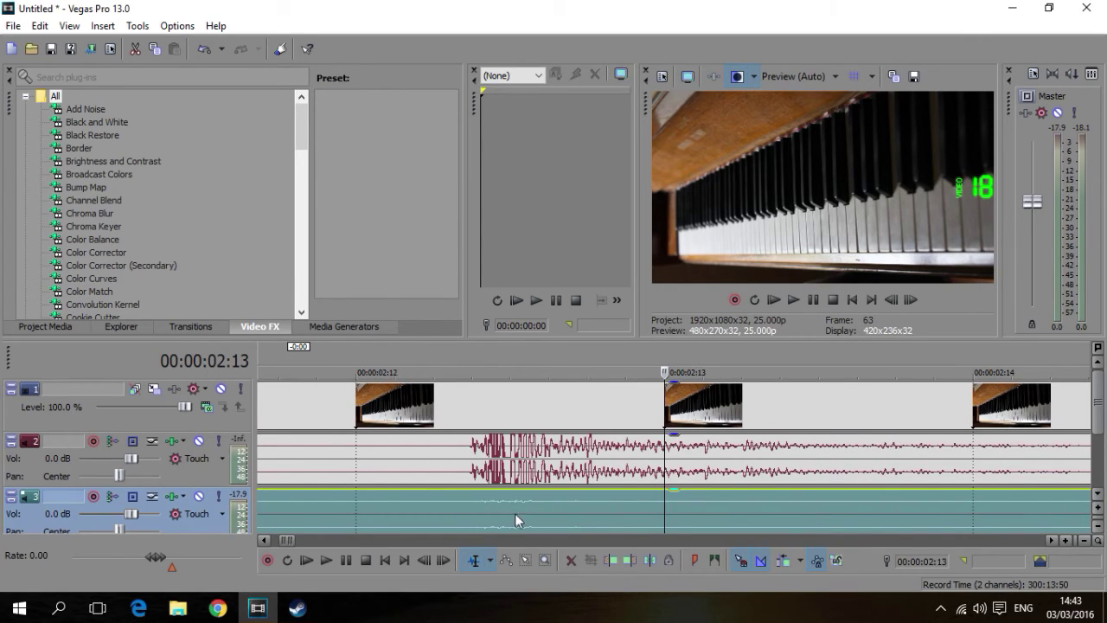
scroll(519, 508, "up", 1)
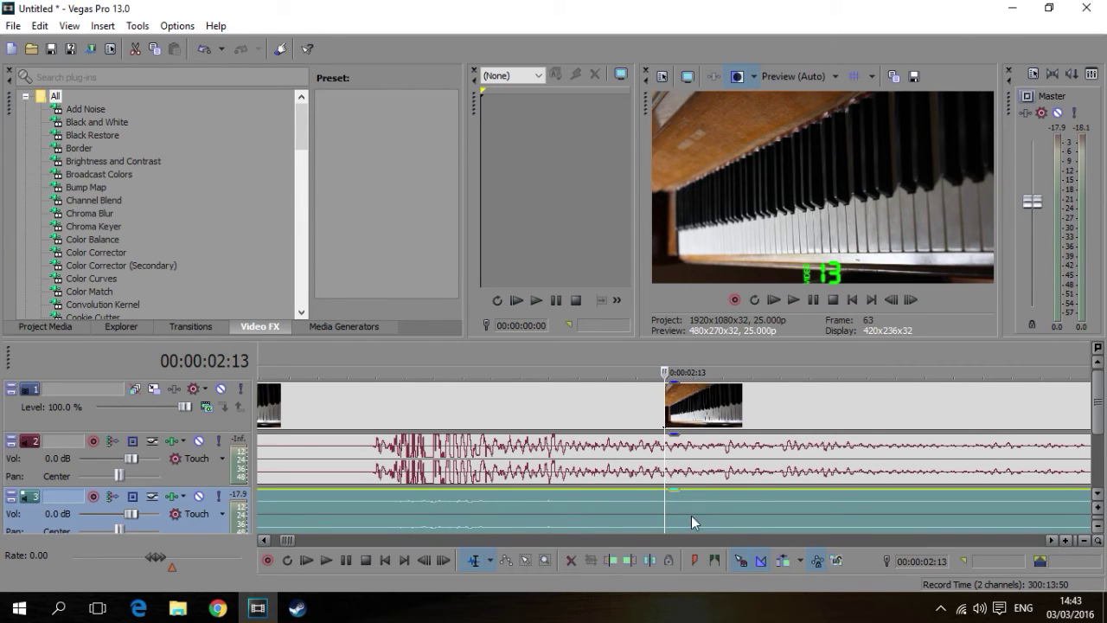
scroll(671, 521, "up", 5)
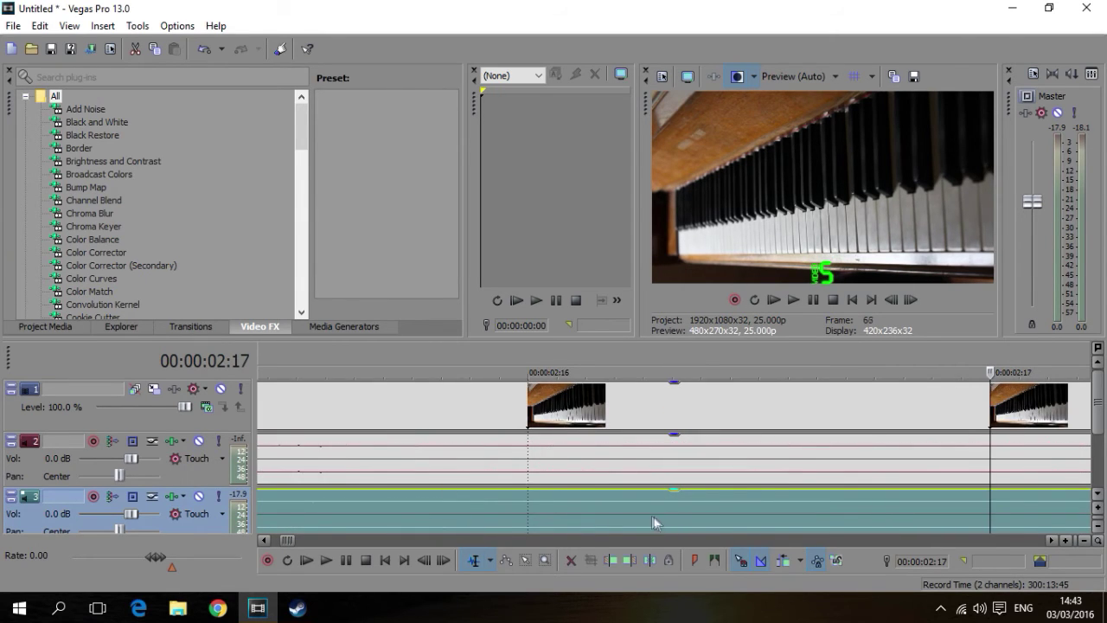
scroll(654, 516, "down", 3)
scroll(485, 485, "down", 3)
scroll(472, 486, "down", 1)
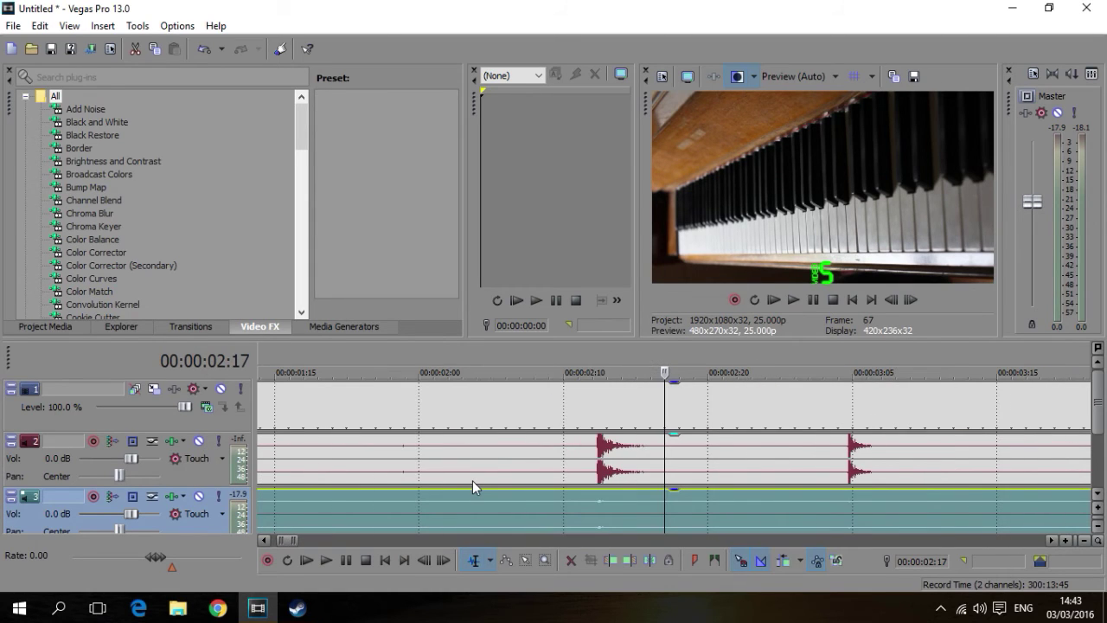
scroll(472, 486, "down", 3)
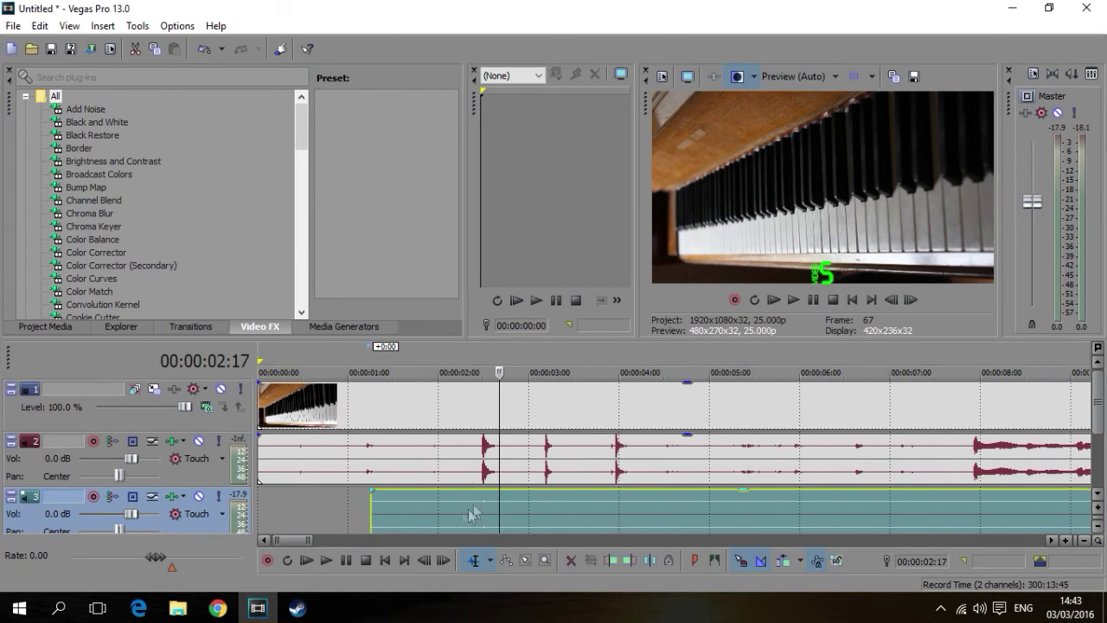
scroll(458, 497, "down", 3)
scroll(447, 499, "down", 1)
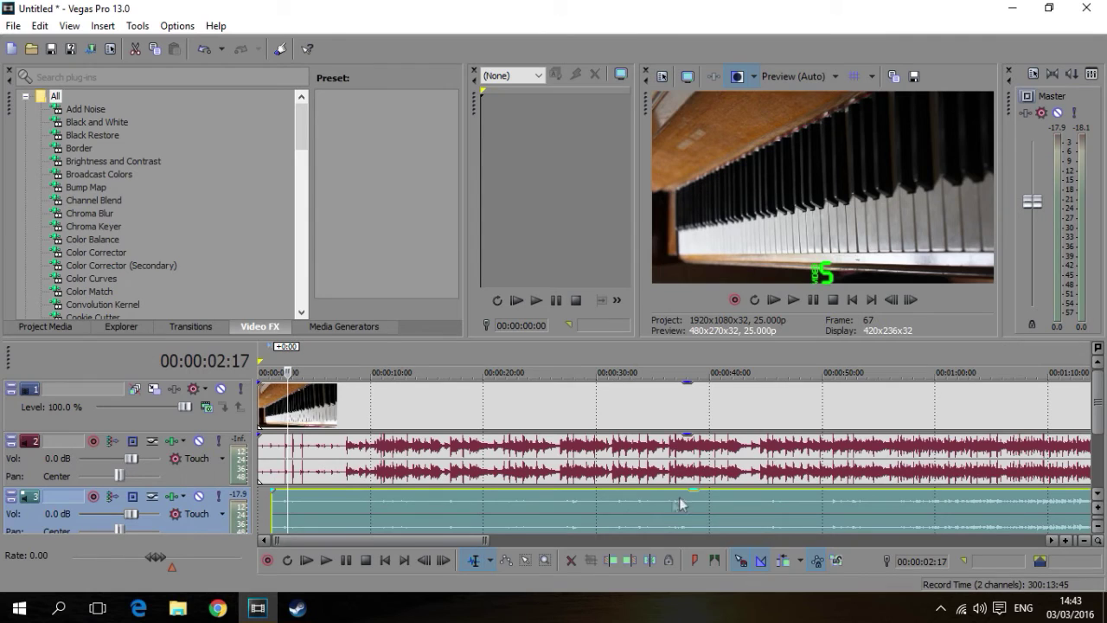
left_click(310, 462)
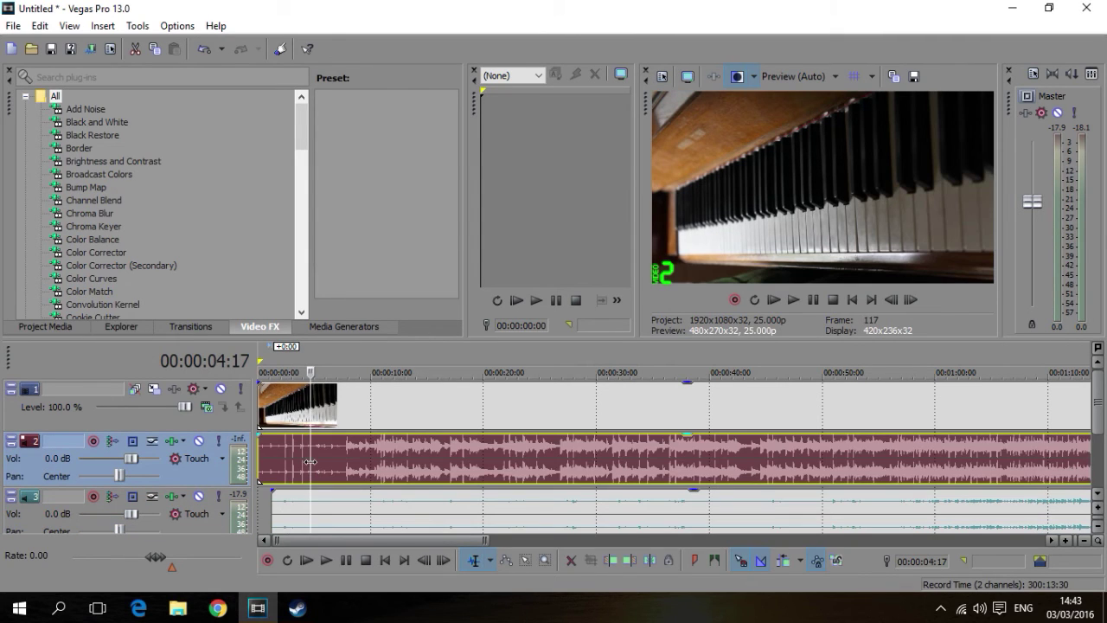
- Delete the track 2 camera audio, then select the microphone audio event
key("Delete")
left_click(290, 511)
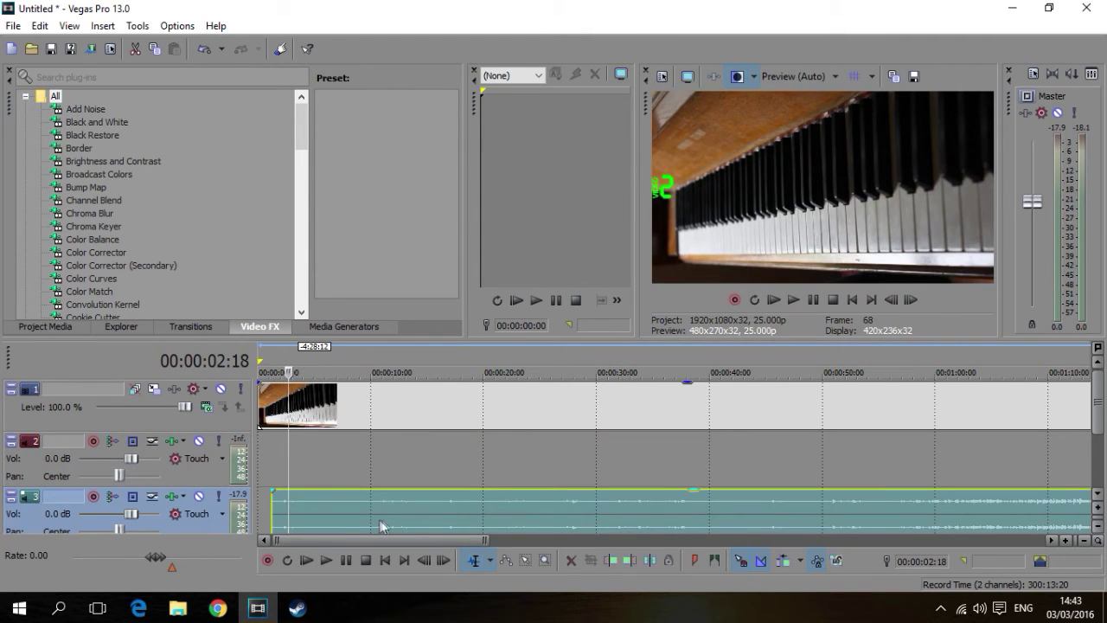
left_click(432, 507)
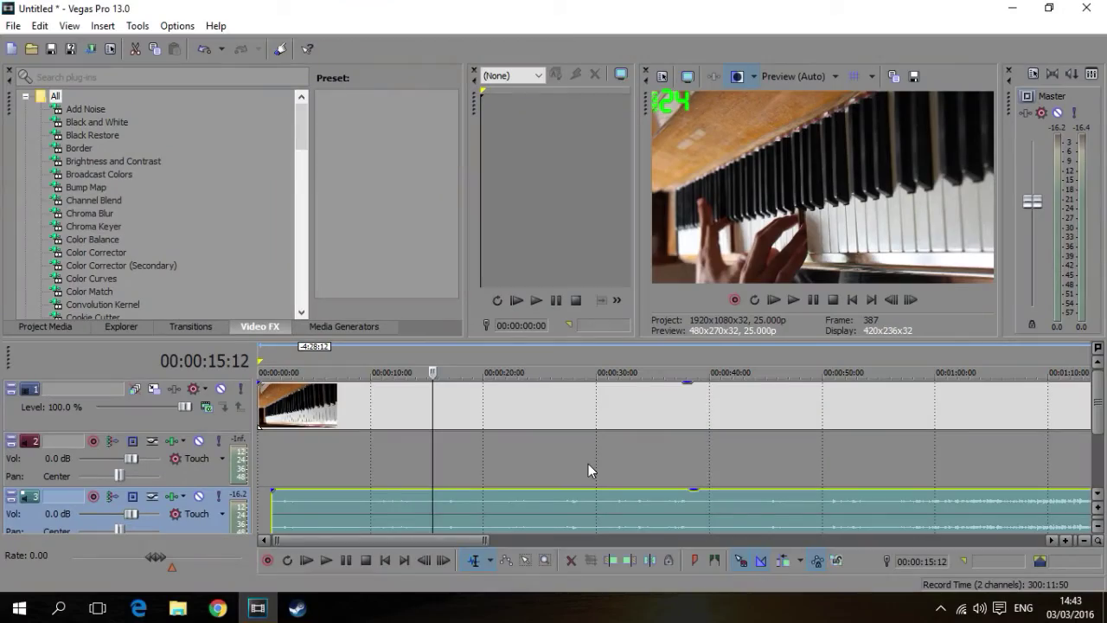
- Delete the selected tracks from the clip start, then undo that deletion
left_click(264, 414)
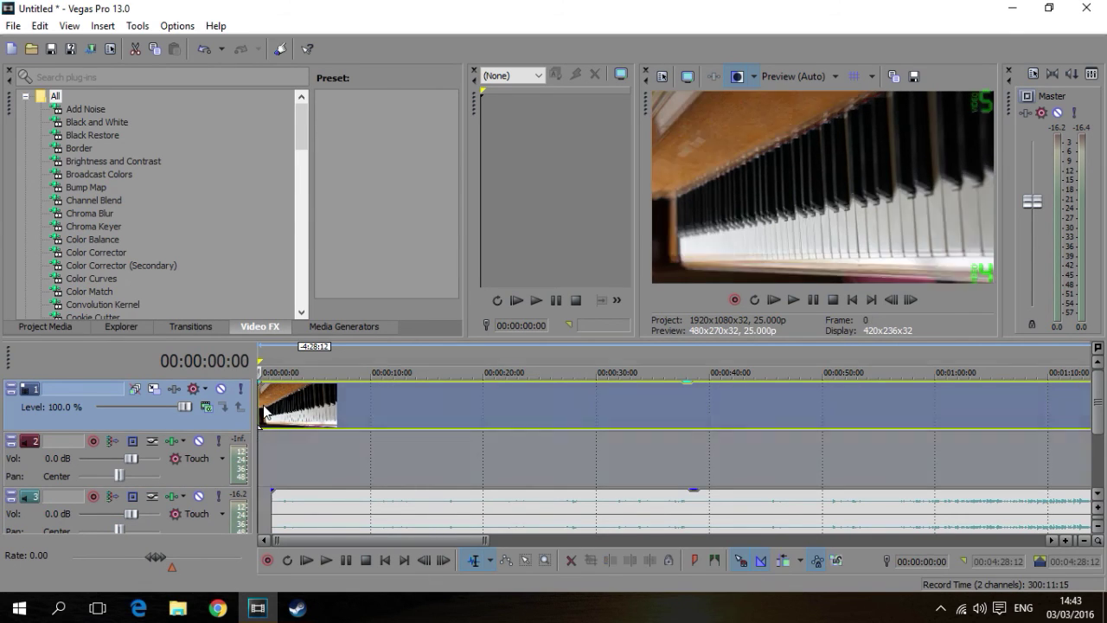
key("Delete")
key("Delete")
key("ctrl+z")
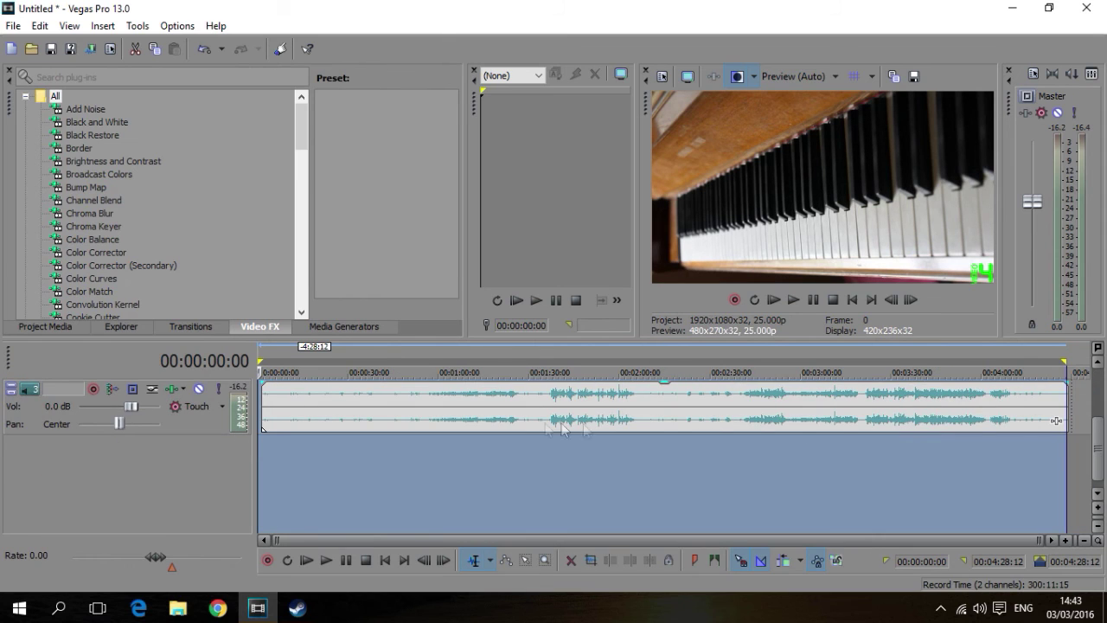